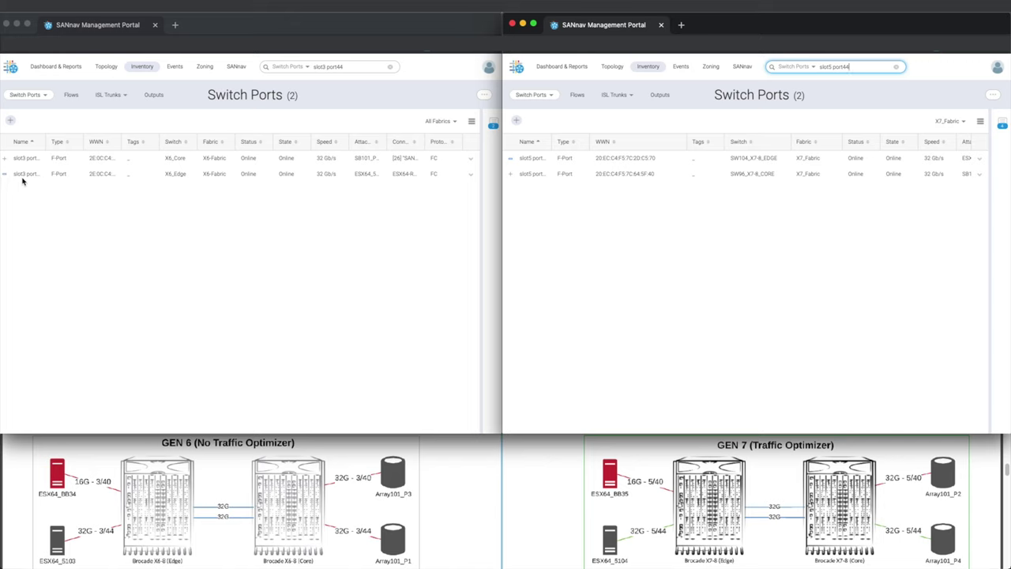
Tick ports 3/40 and 3/44 in the Gen 6 selected-items list and 5/40 and 5/44 in the Gen 7 list
{"action": "left_click", "coordinate": [493, 125]}
{"action": "left_click", "coordinate": [493, 125]}
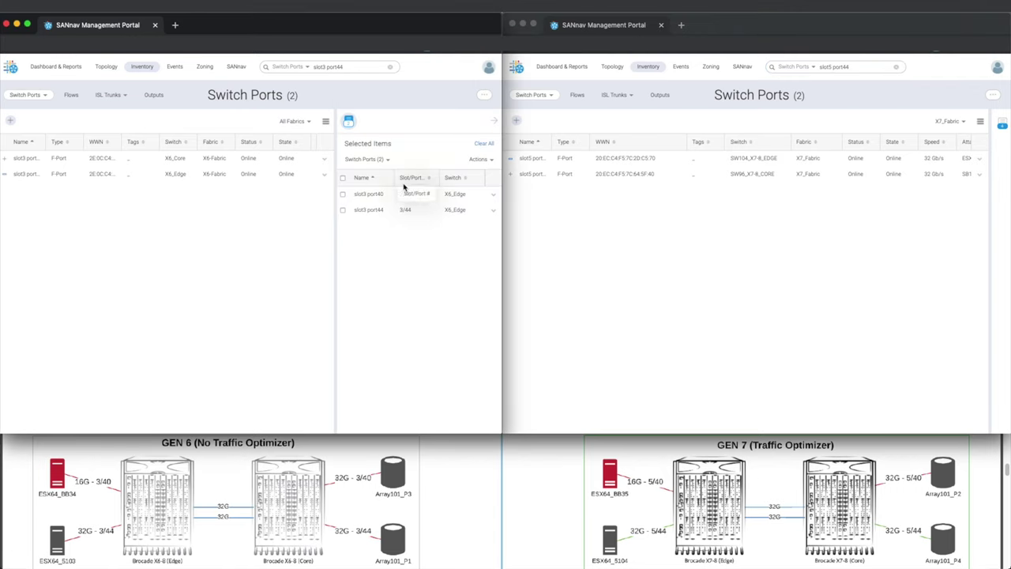
{"action": "left_click", "coordinate": [343, 179]}
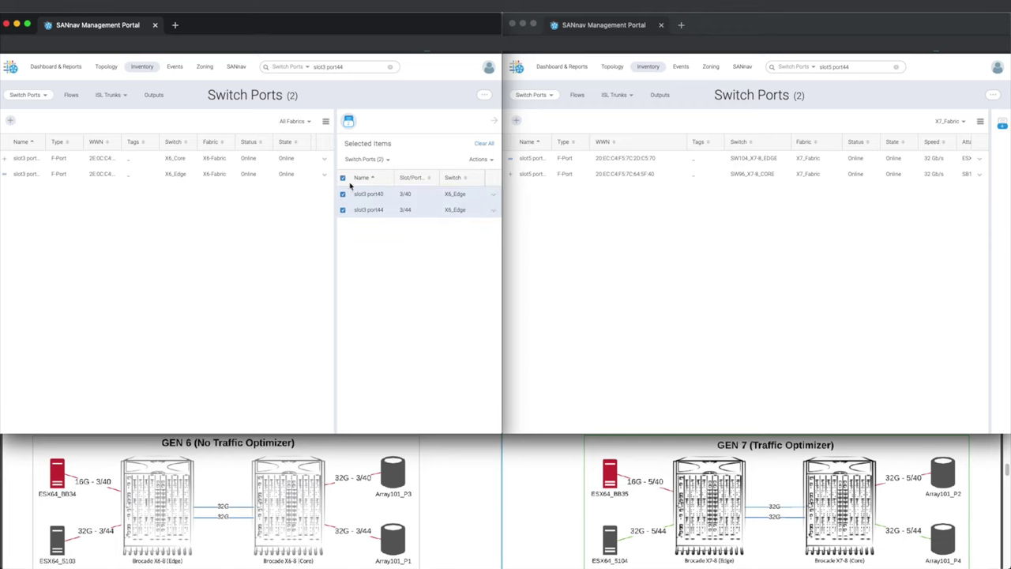
{"action": "left_click", "coordinate": [974, 162]}
{"action": "left_click", "coordinate": [1001, 124]}
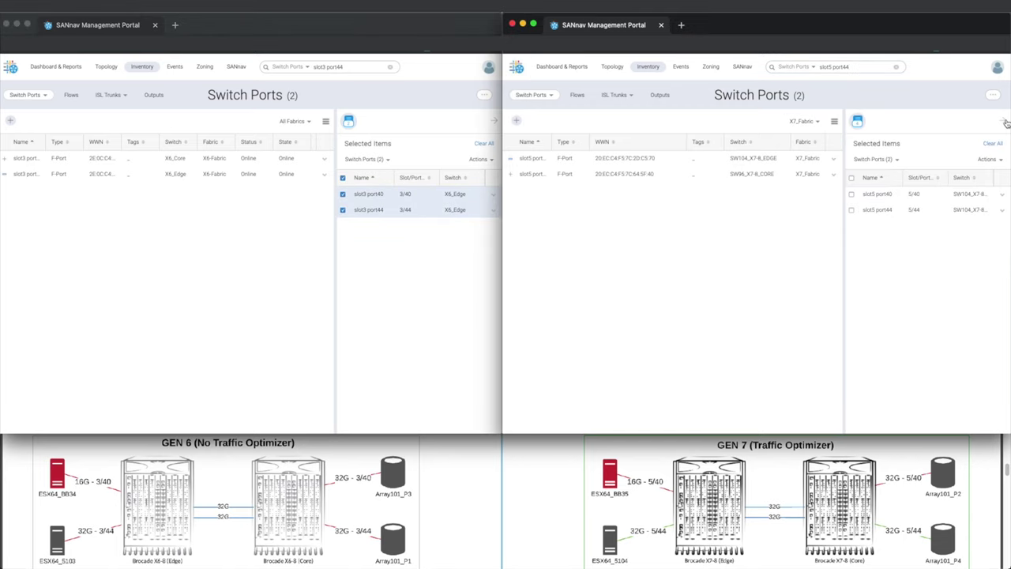
{"action": "left_click", "coordinate": [851, 178]}
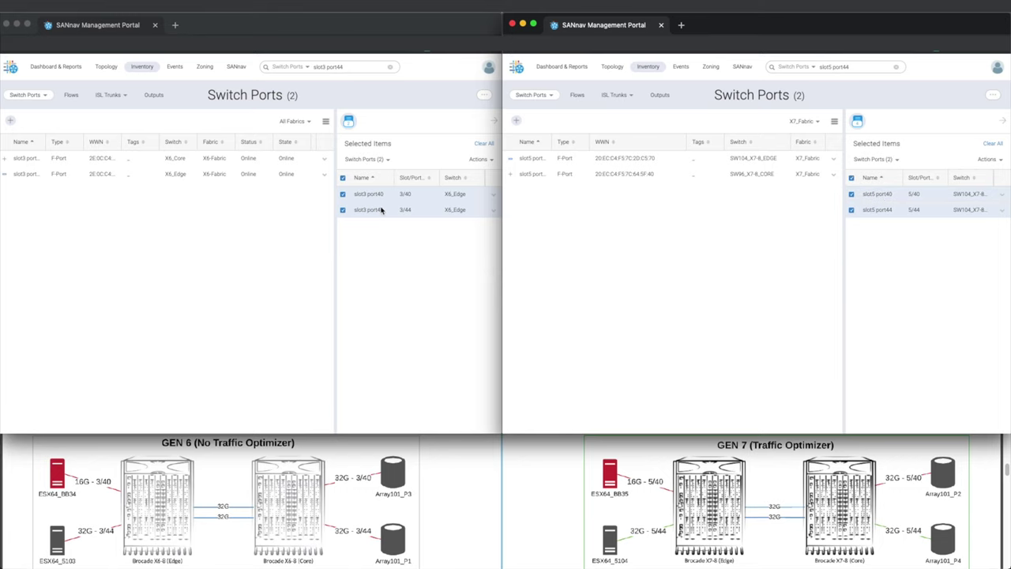
{"action": "left_click", "coordinate": [490, 160]}
Run Actions > Investigate on the selected ports in both the Gen 6 and Gen 7 windows
{"action": "left_click", "coordinate": [490, 160]}
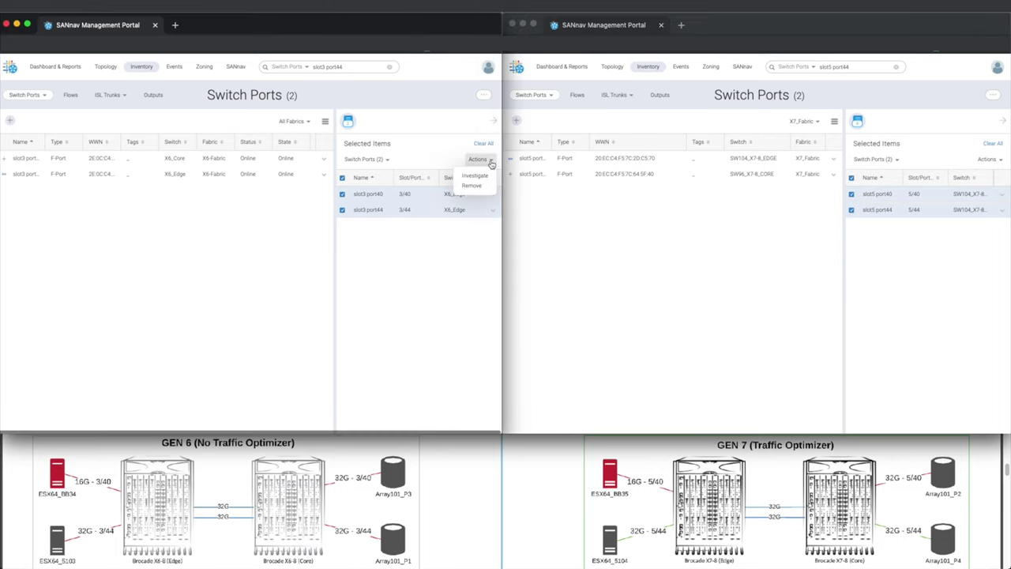
{"action": "left_click", "coordinate": [484, 177]}
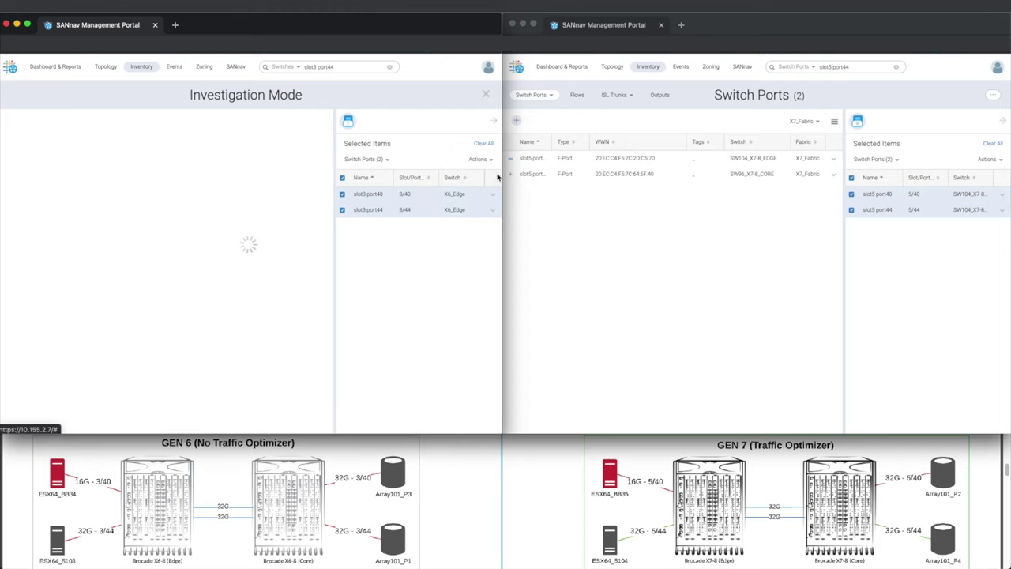
{"action": "left_click", "coordinate": [1002, 162]}
{"action": "left_click", "coordinate": [997, 160]}
{"action": "left_click", "coordinate": [994, 176]}
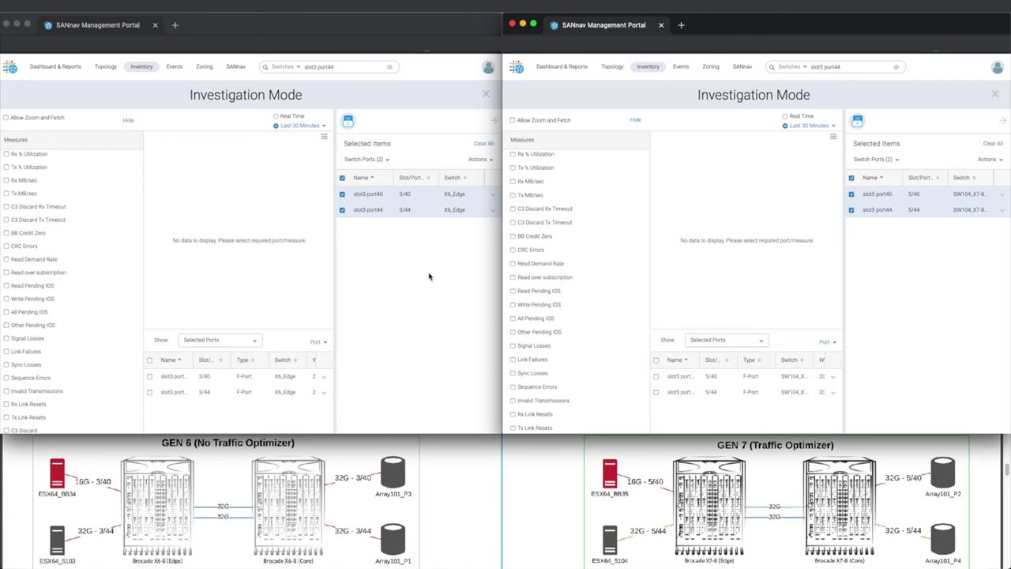
Chart Tx MB/sec for ports 40 and 44 in both the Gen 6 and Gen 7 windows
{"action": "left_click", "coordinate": [493, 122]}
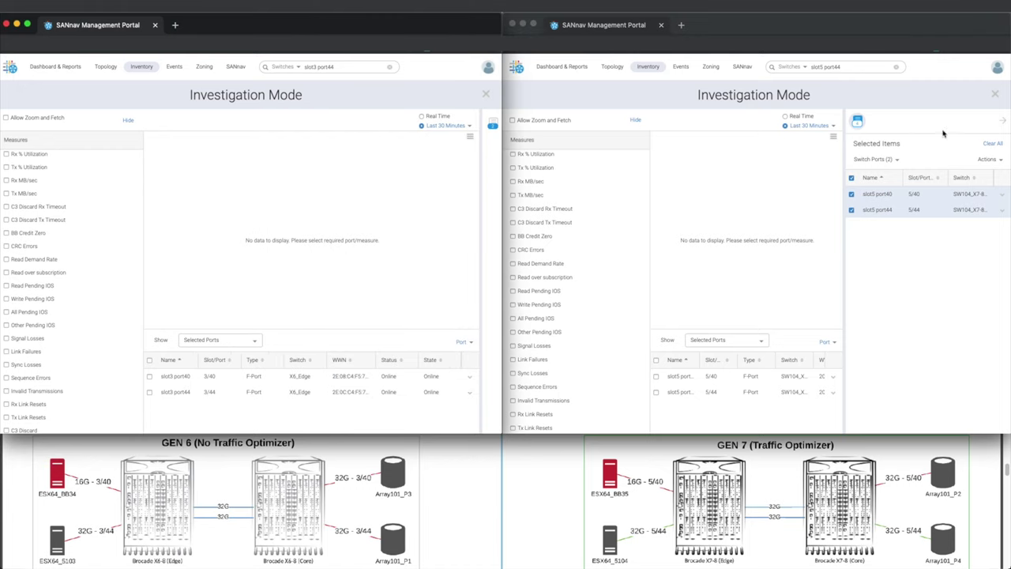
{"action": "left_click", "coordinate": [149, 359]}
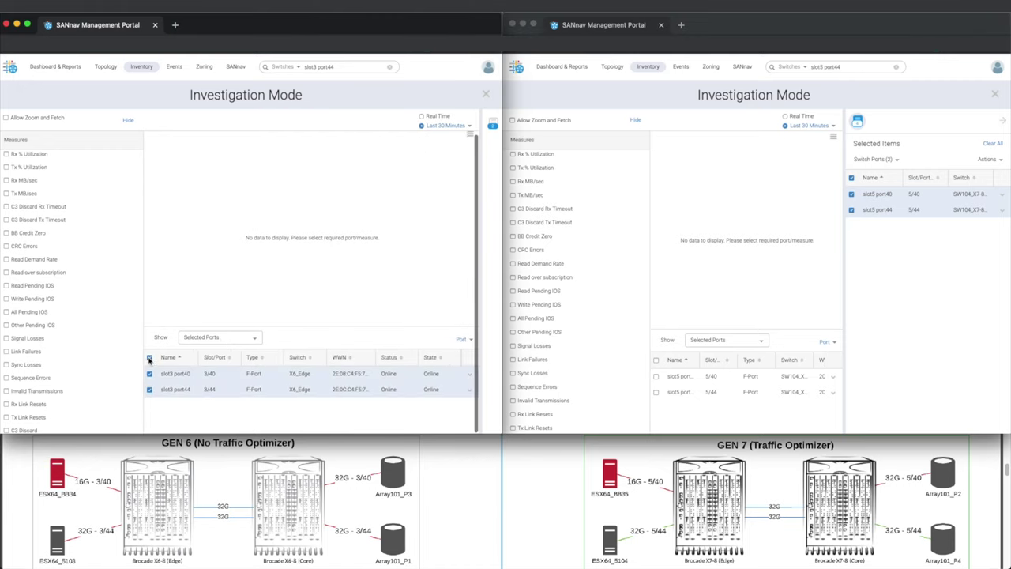
{"action": "left_click", "coordinate": [7, 193]}
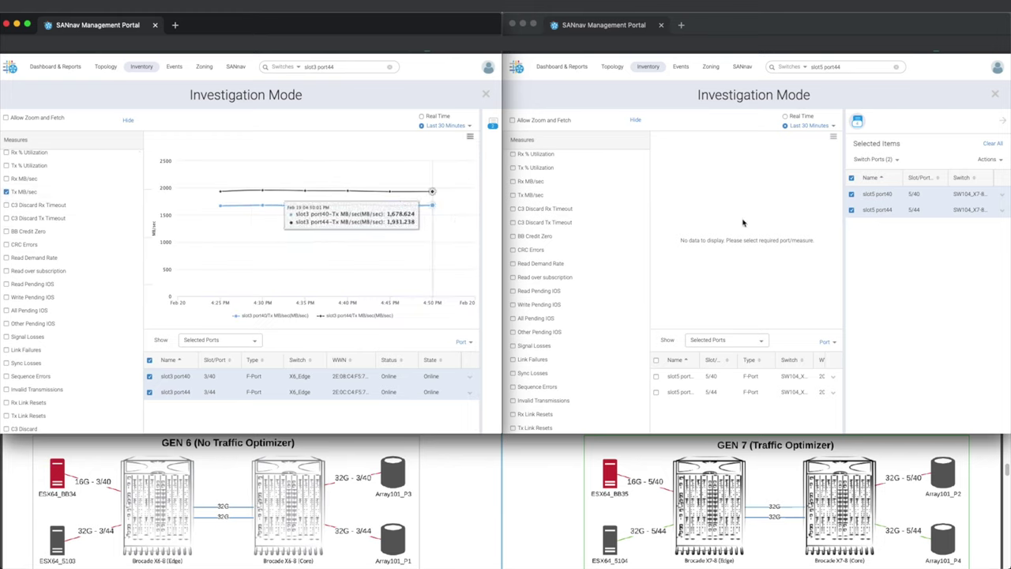
{"action": "left_click", "coordinate": [978, 179]}
{"action": "left_click", "coordinate": [1001, 121]}
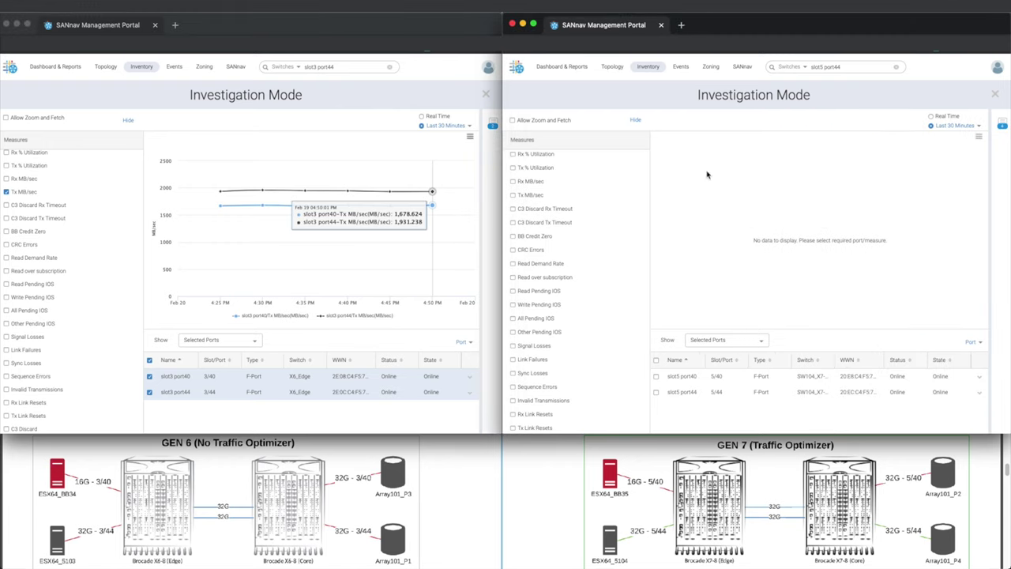
{"action": "left_click", "coordinate": [523, 195]}
{"action": "left_click", "coordinate": [656, 360]}
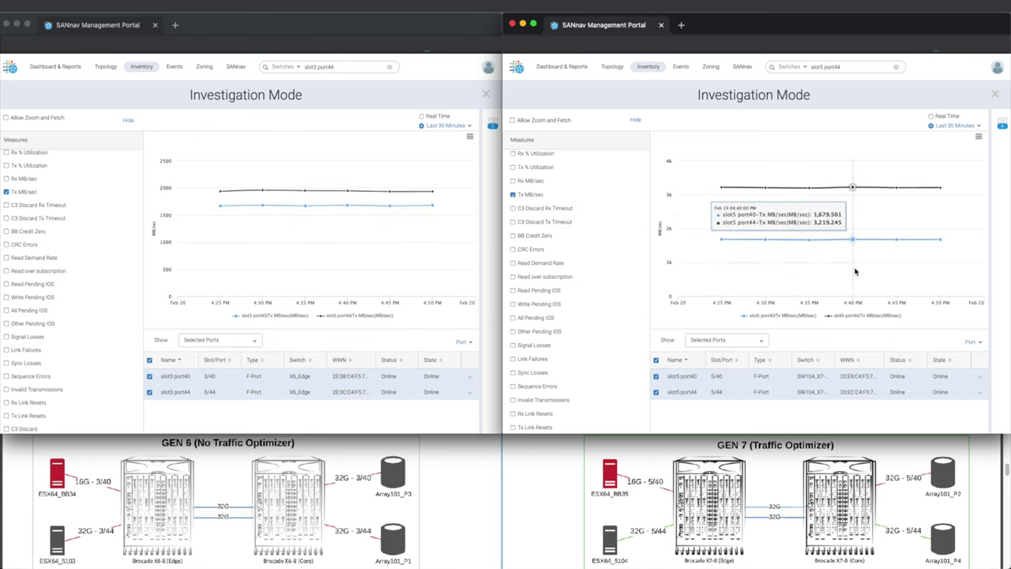
{"action": "left_click", "coordinate": [467, 129]}
Set both Gen 6 and Gen 7 Tx charts to the Last 1 Hour range
{"action": "left_click", "coordinate": [468, 129]}
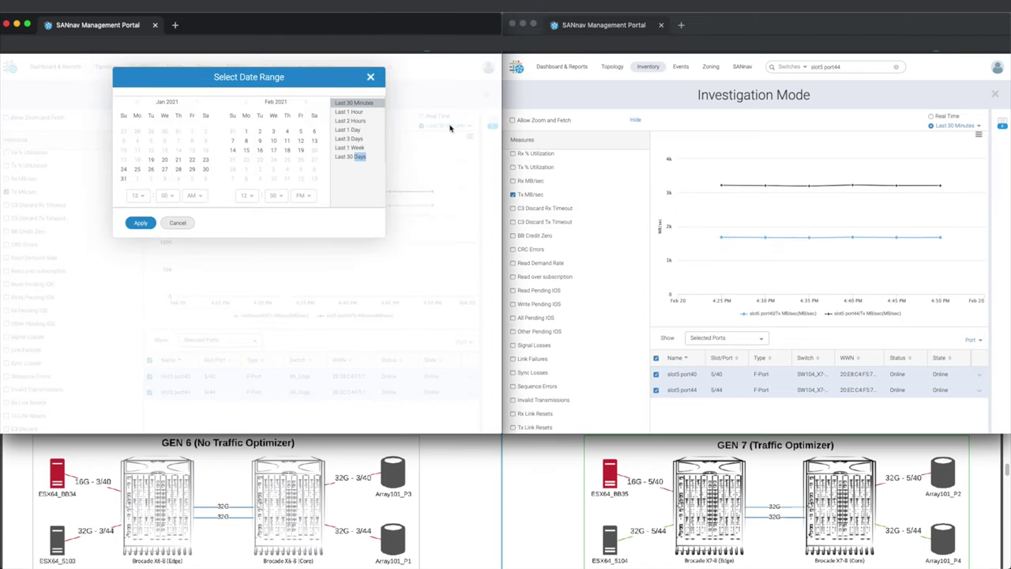
{"action": "left_click", "coordinate": [348, 112]}
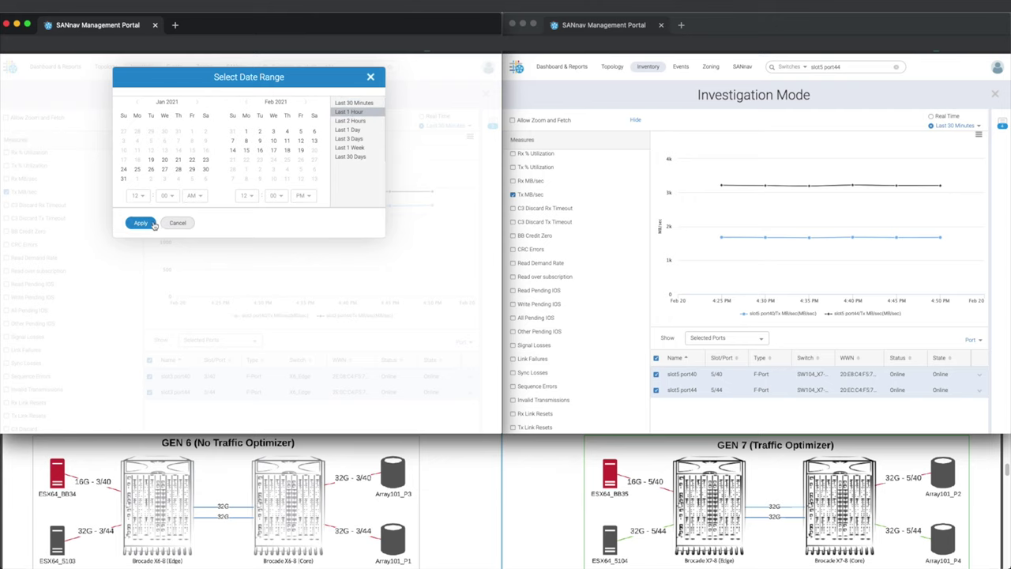
{"action": "left_click", "coordinate": [141, 223]}
{"action": "left_click", "coordinate": [976, 133]}
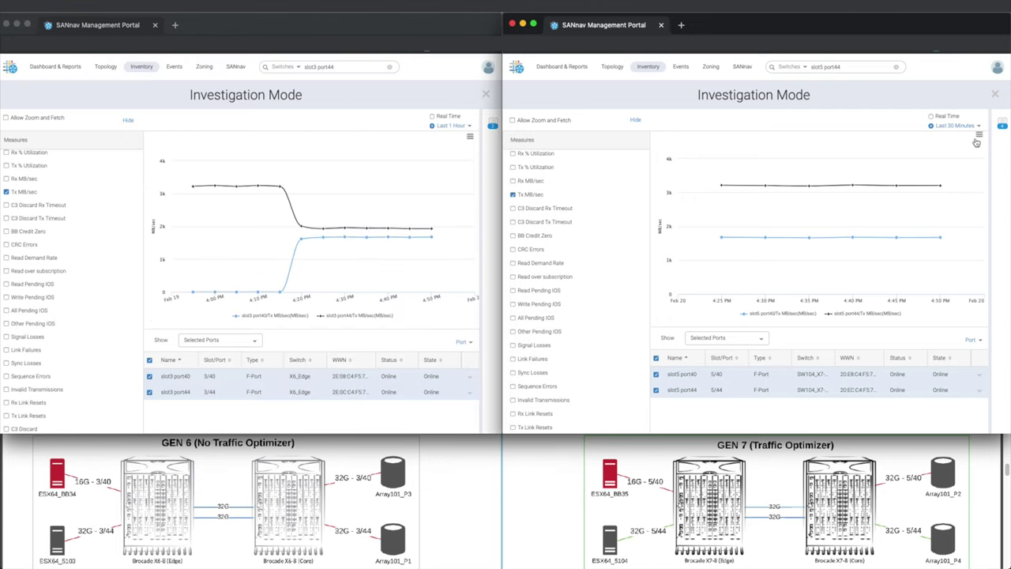
{"action": "left_click", "coordinate": [981, 131]}
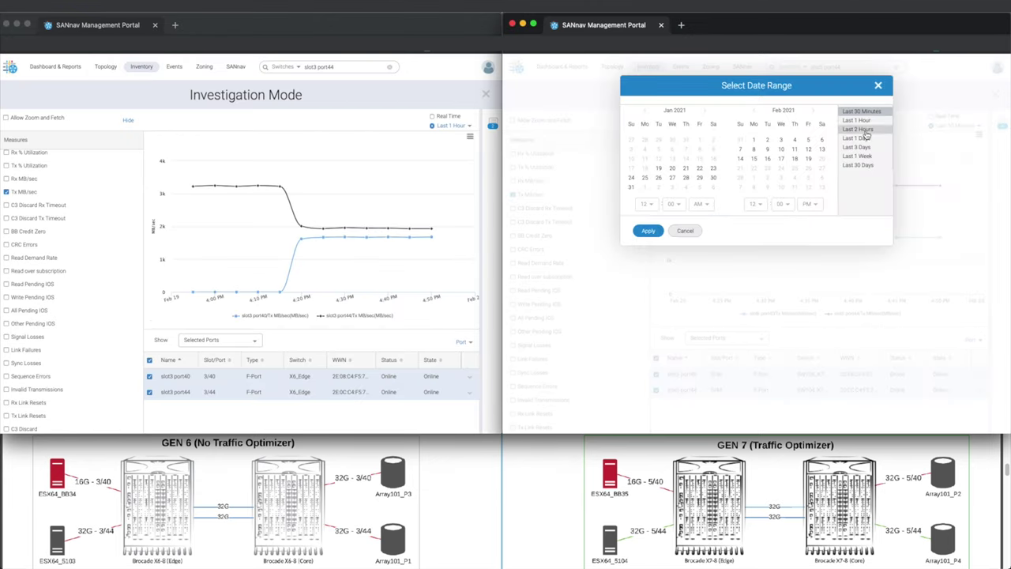
{"action": "left_click", "coordinate": [648, 231]}
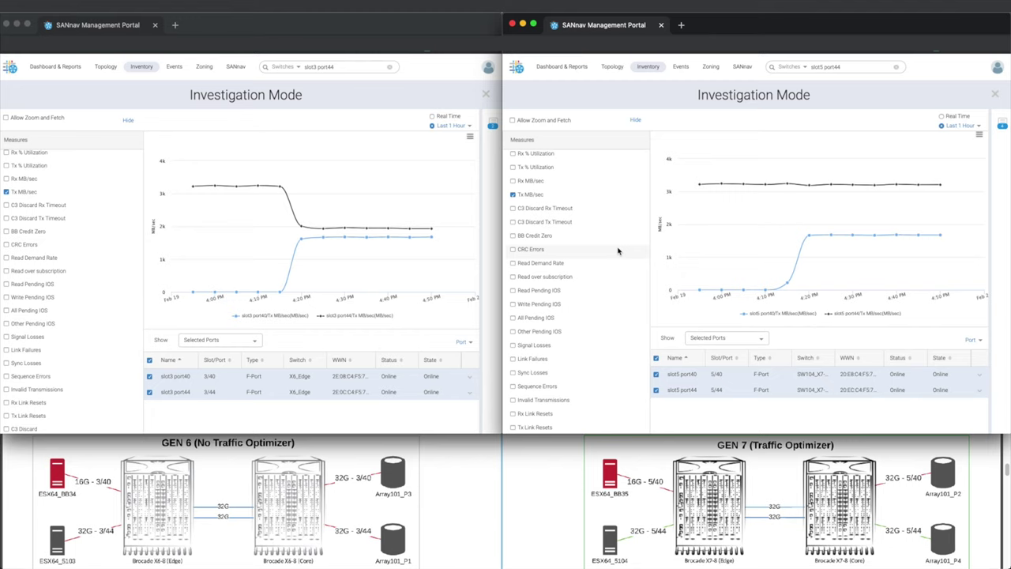
{"action": "scroll", "coordinate": [619, 251], "scroll_direction": "down", "scroll_amount": 1}
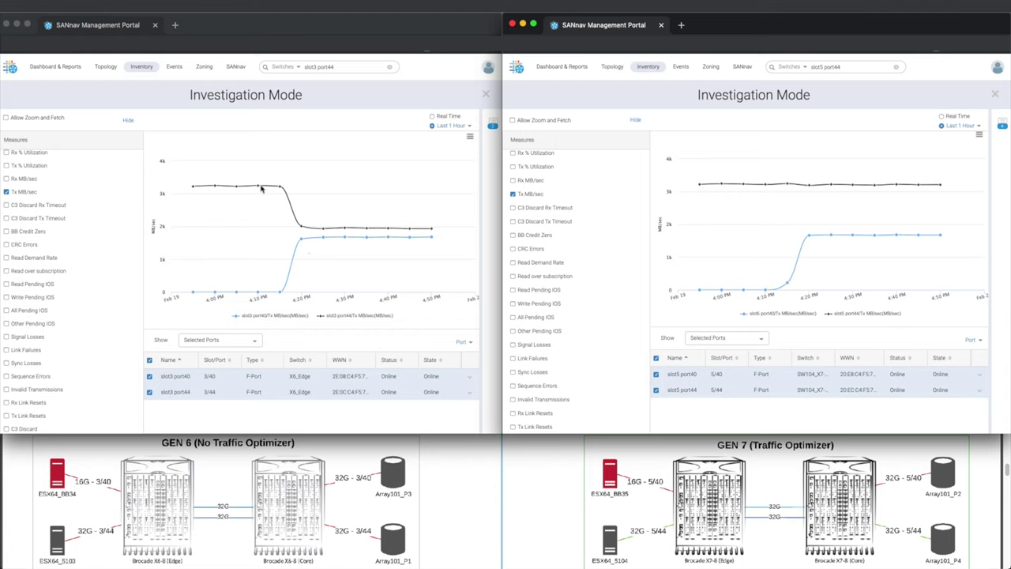
{"action": "scroll", "coordinate": [509, 246], "scroll_direction": "up", "scroll_amount": 1}
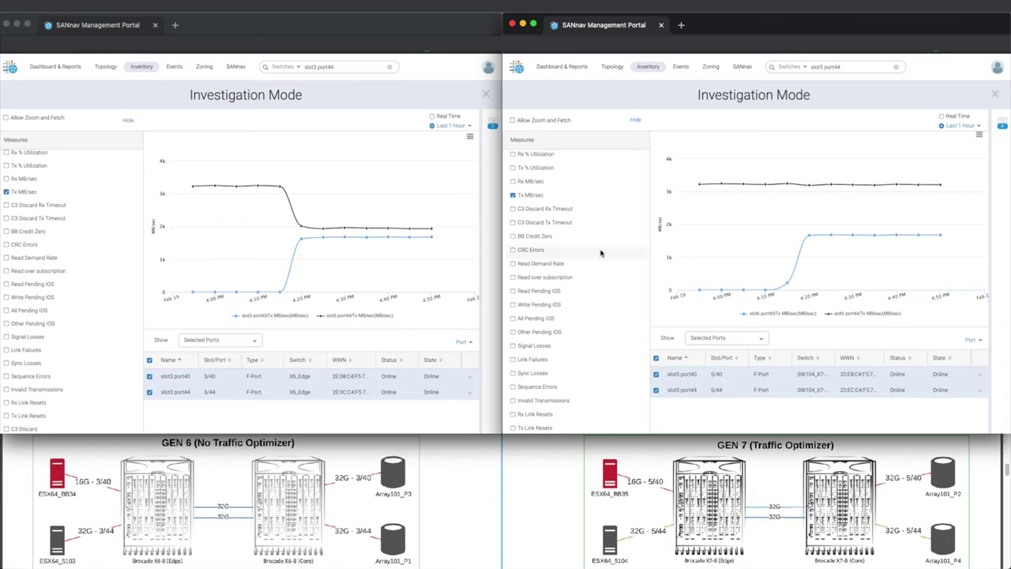
{"action": "mouse_move", "coordinate": [682, 262]}
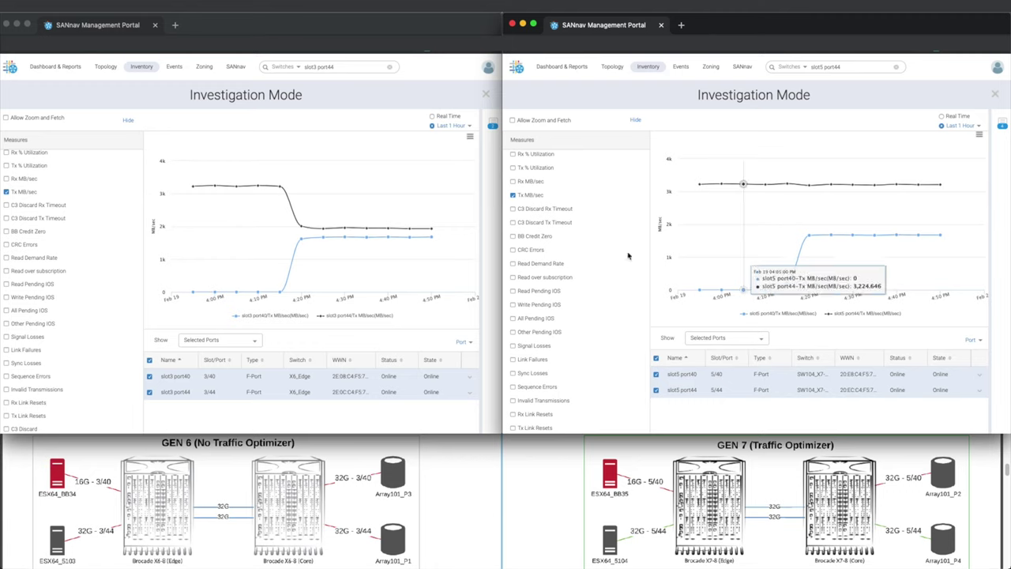
Switch both the Gen 6 and Gen 7 charts to Real Time data
{"action": "left_click", "coordinate": [433, 120]}
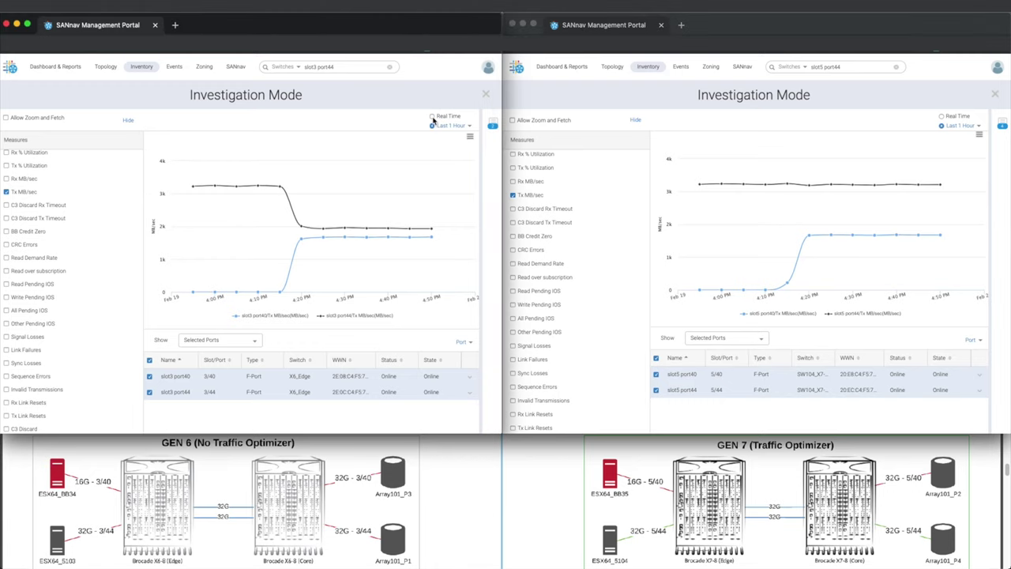
{"action": "left_click", "coordinate": [433, 116]}
{"action": "left_click", "coordinate": [941, 119]}
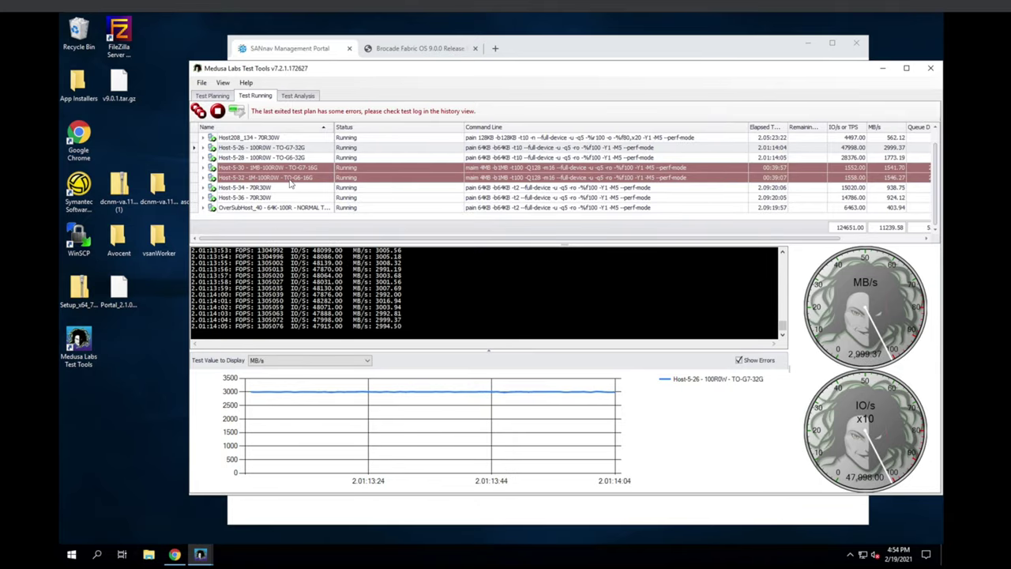
Stop the selected Host-5-30 and Host-5-32 1MB test jobs targeting the 16G ports
{"action": "left_click", "coordinate": [292, 181]}
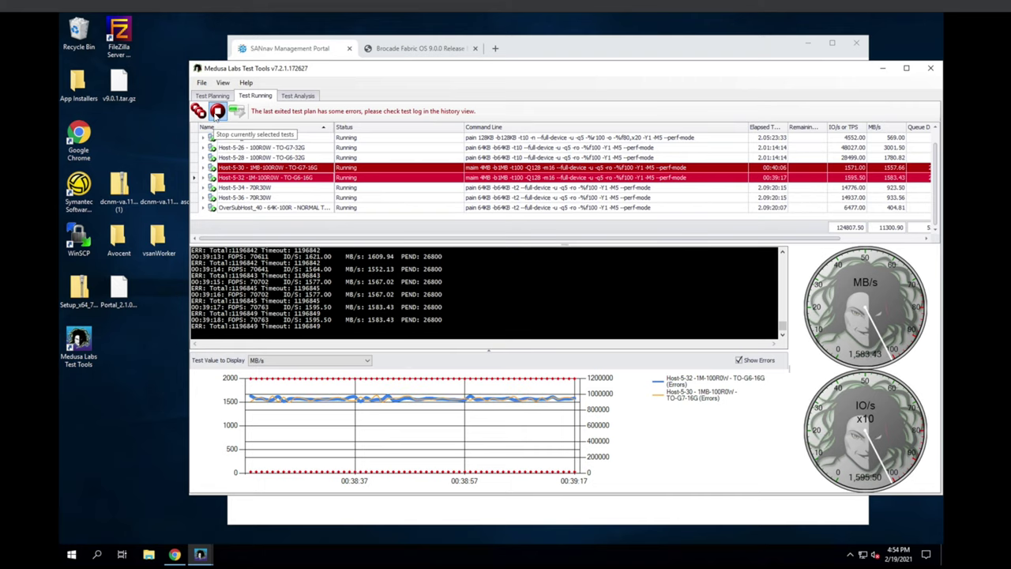
{"action": "left_click", "coordinate": [216, 111]}
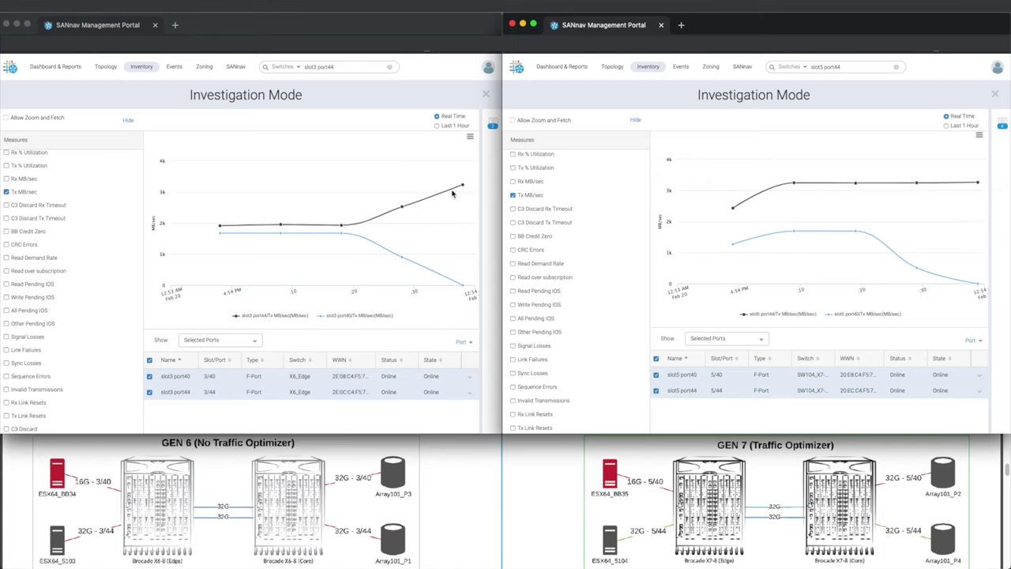
{"action": "mouse_move", "coordinate": [680, 225]}
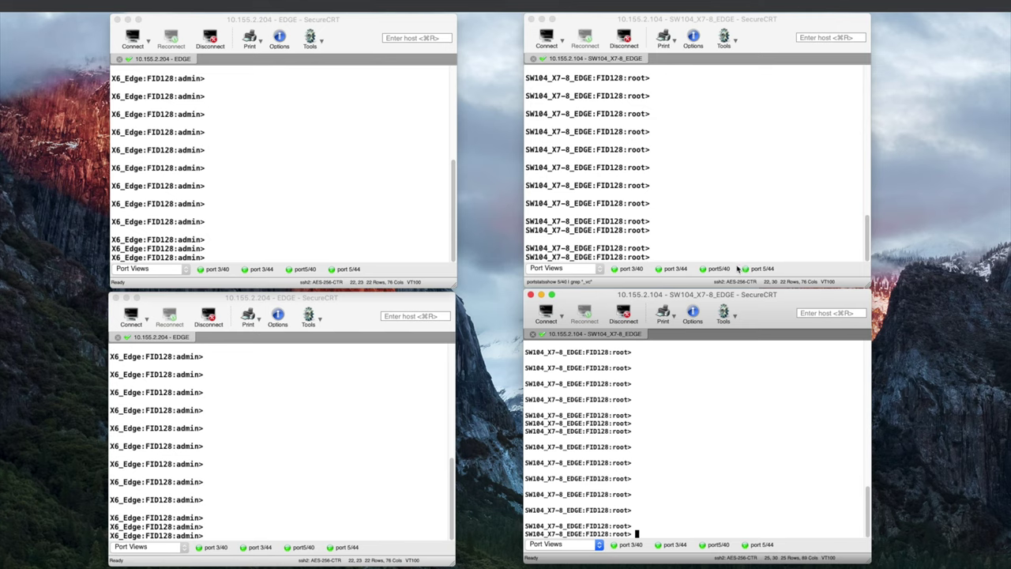
Run portstatsshow for ports 3/40 and 3/44 in the X6_Edge sessions
{"action": "left_click", "coordinate": [339, 188]}
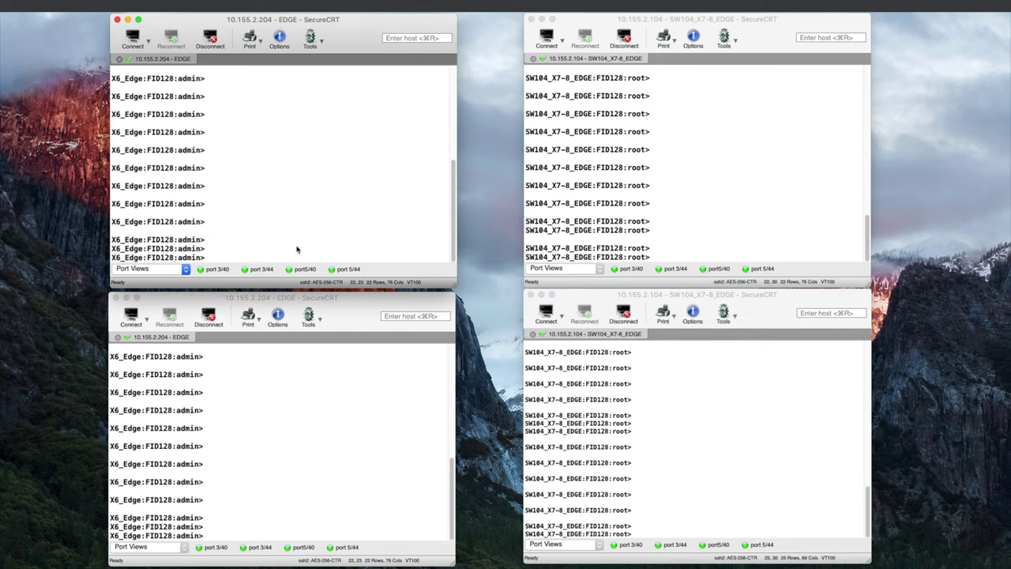
{"action": "left_click", "coordinate": [215, 270]}
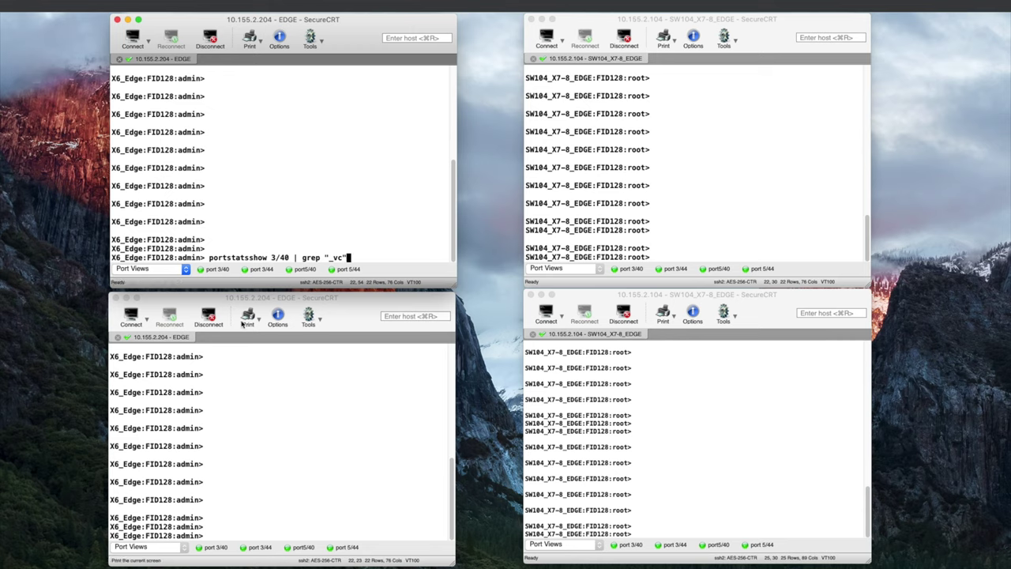
{"action": "key", "text": "Return"}
{"action": "left_click", "coordinate": [256, 547]}
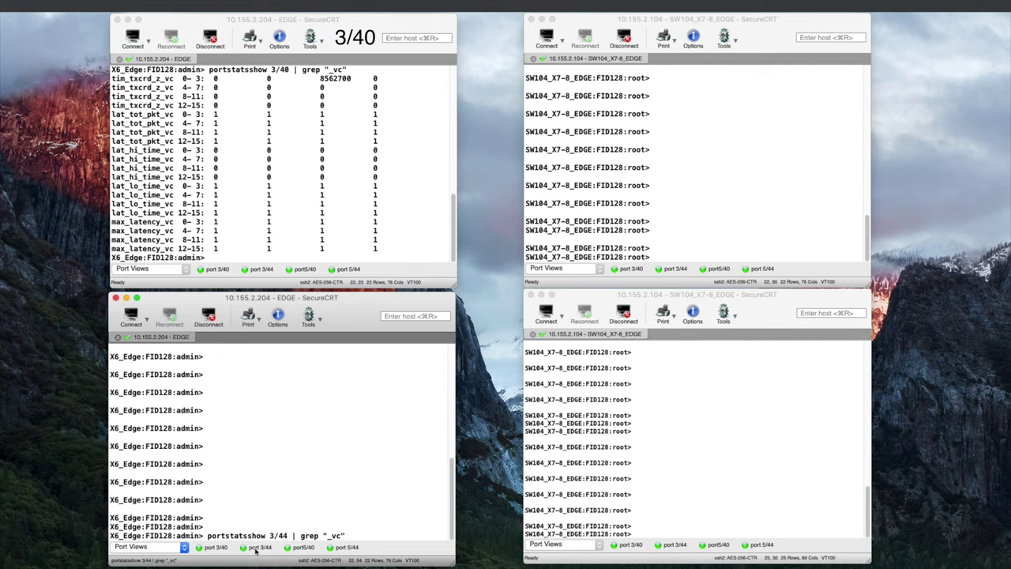
{"action": "key", "text": "Return"}
Run portstatsshow for ports 5/40 and 5/44 in the X7 sessions
{"action": "left_click", "coordinate": [704, 246]}
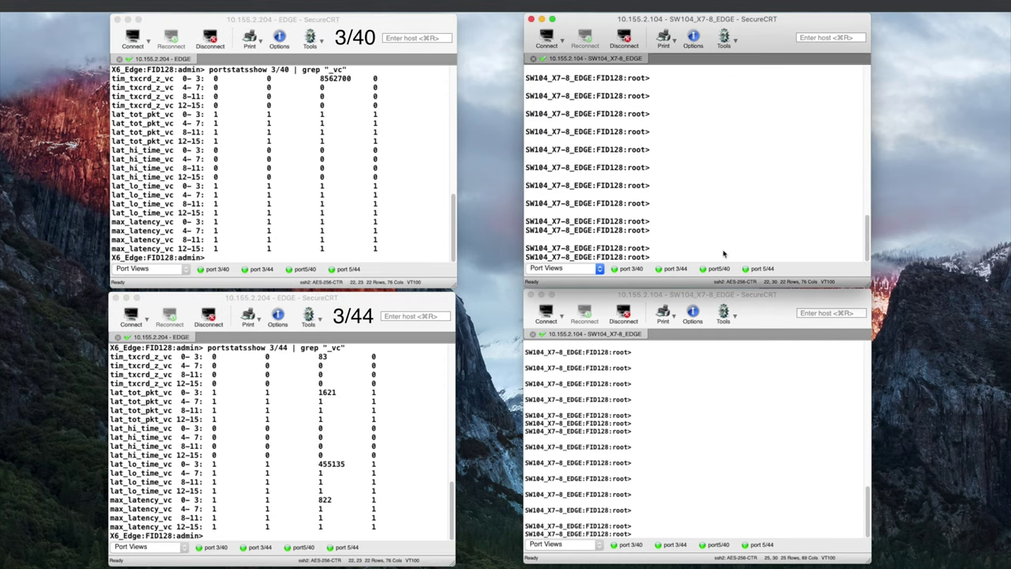
{"action": "left_click", "coordinate": [715, 269]}
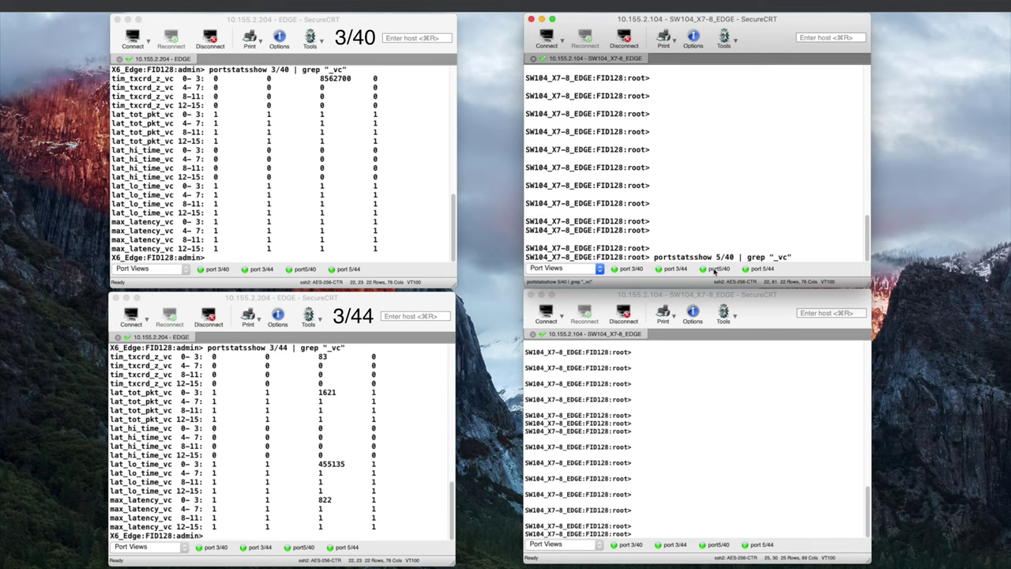
{"action": "key", "text": "Return"}
{"action": "left_click", "coordinate": [730, 506]}
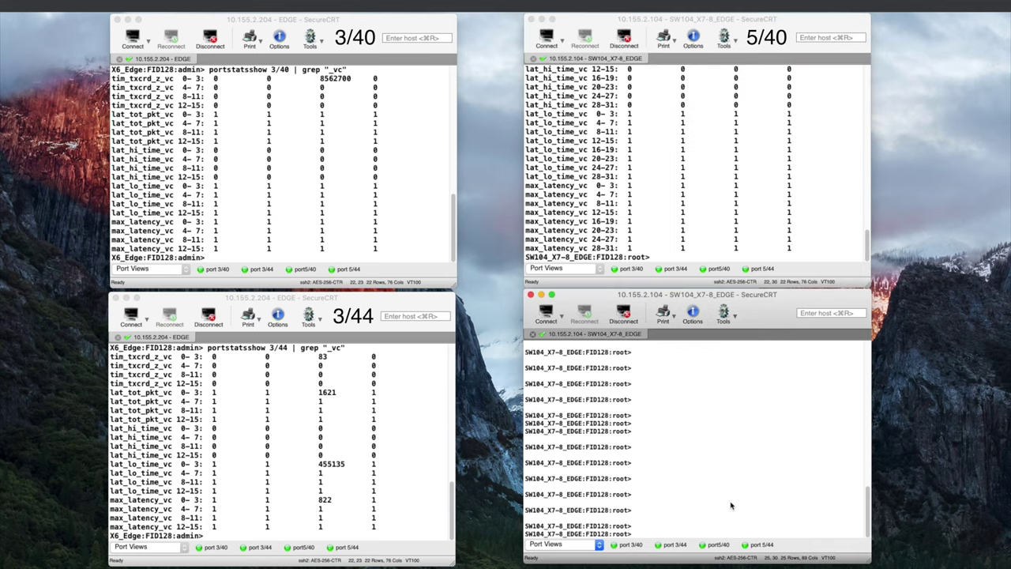
{"action": "left_click", "coordinate": [761, 545]}
{"action": "key", "text": "Return"}
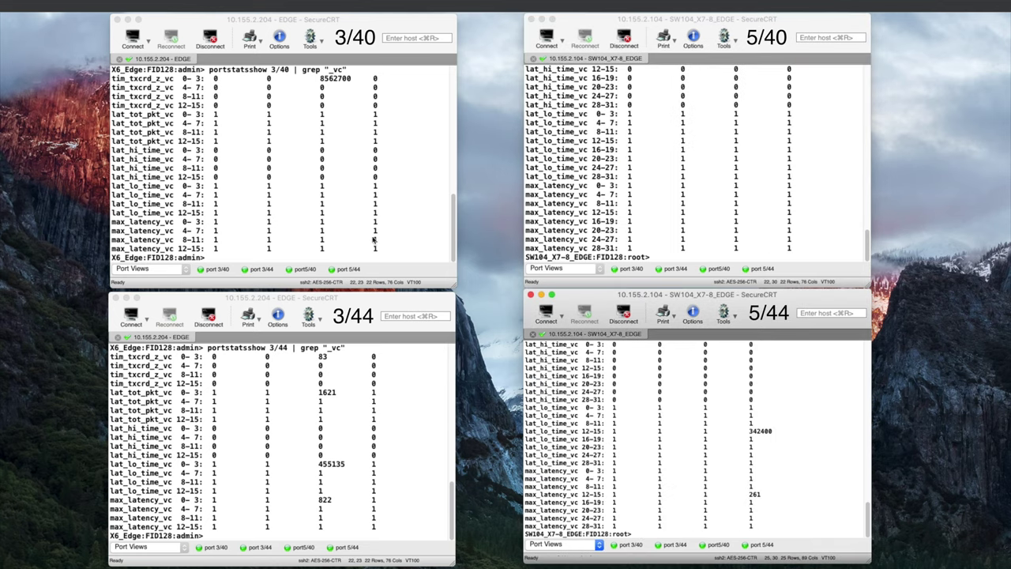
{"action": "scroll", "coordinate": [386, 207], "scroll_direction": "up", "scroll_amount": 2}
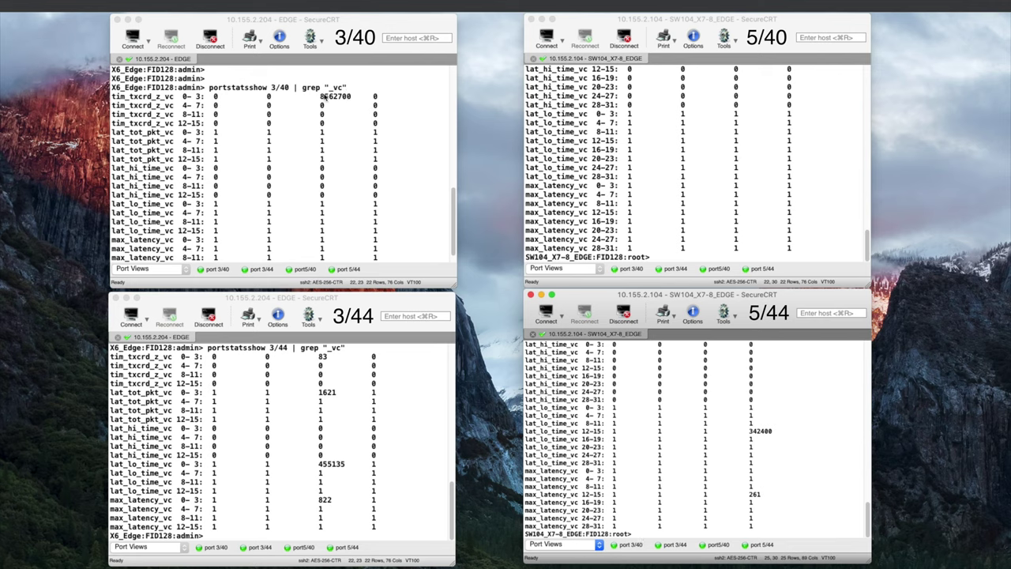
Highlight the tim_txcrd_z_vc values: 8562700 on port 3/40 and 83 on port 3/44
{"action": "left_click_drag", "start_coordinate": [181, 97], "coordinate": [200, 99]}
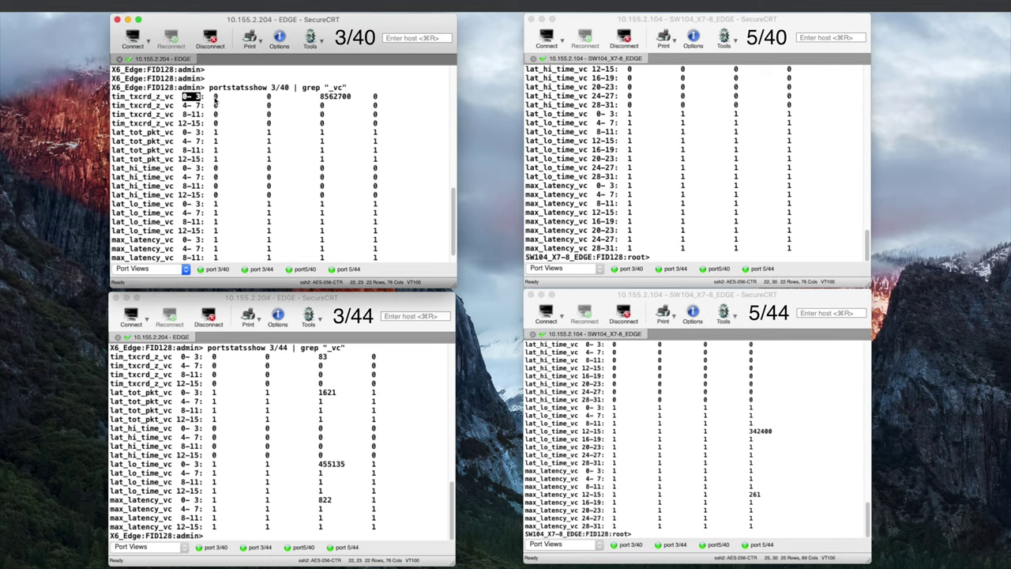
{"action": "double_click", "coordinate": [216, 97]}
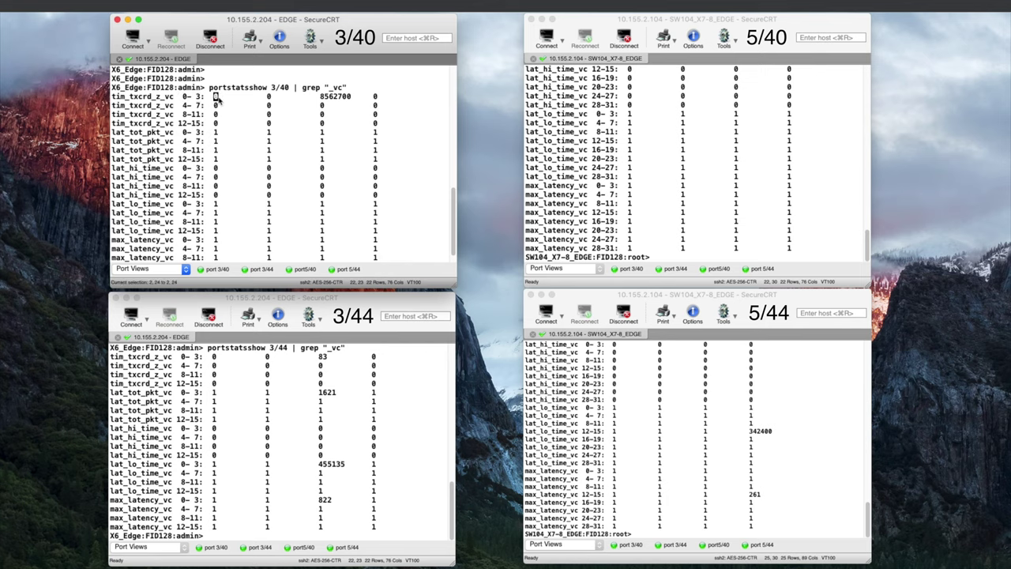
{"action": "double_click", "coordinate": [270, 98]}
{"action": "left_click_drag", "start_coordinate": [320, 96], "coordinate": [352, 98]}
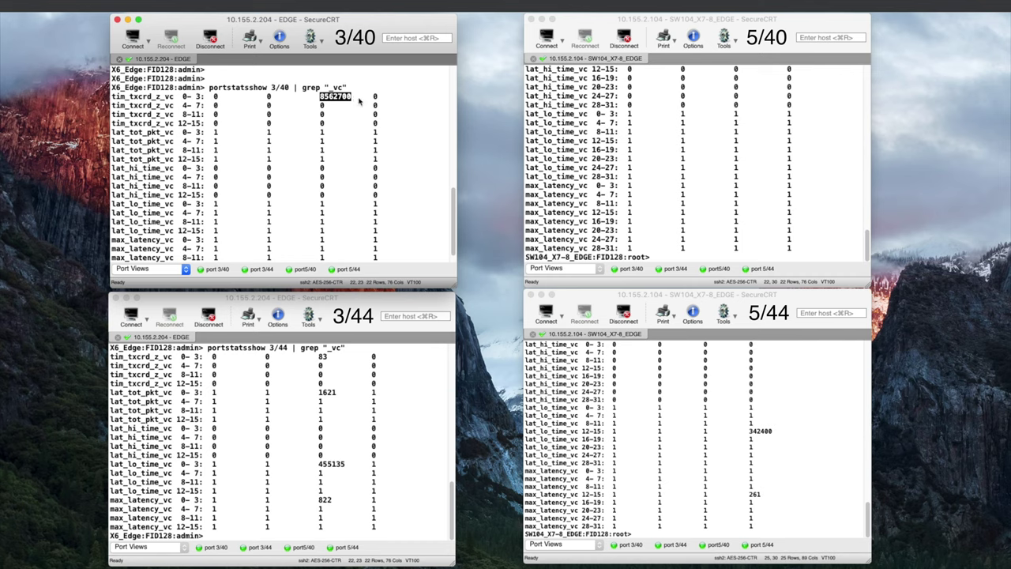
{"action": "left_click_drag", "start_coordinate": [365, 97], "coordinate": [376, 98]}
{"action": "left_click", "coordinate": [321, 361]}
{"action": "double_click", "coordinate": [323, 357]}
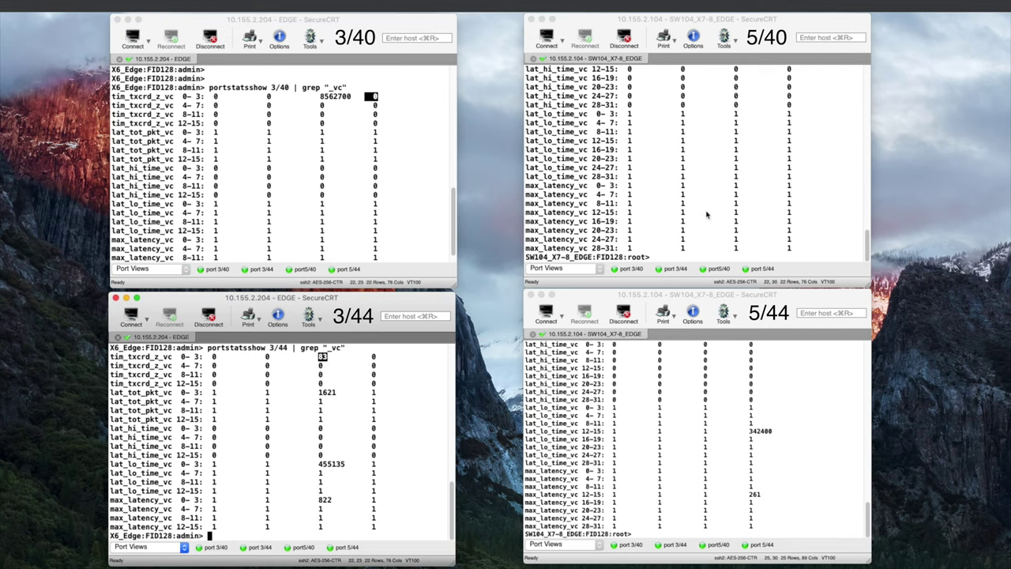
Highlight the credit-zero counts 8807636 on port 5/40 and 386 on port 5/44
{"action": "scroll", "coordinate": [709, 215], "scroll_direction": "up", "scroll_amount": 5}
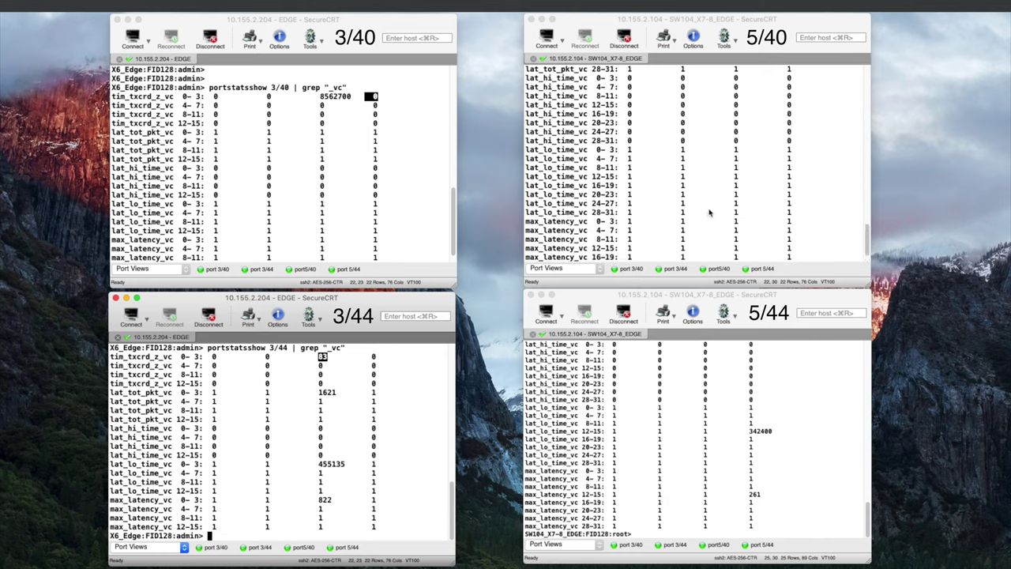
{"action": "scroll", "coordinate": [709, 213], "scroll_direction": "up", "scroll_amount": 1}
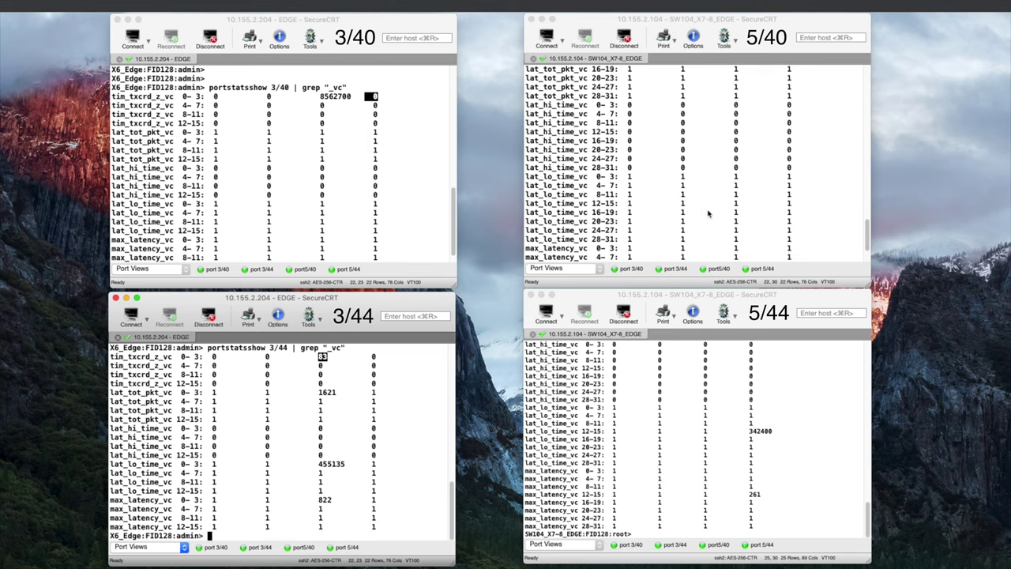
{"action": "scroll", "coordinate": [709, 213], "scroll_direction": "up", "scroll_amount": 3}
{"action": "scroll", "coordinate": [709, 213], "scroll_direction": "up", "scroll_amount": 6}
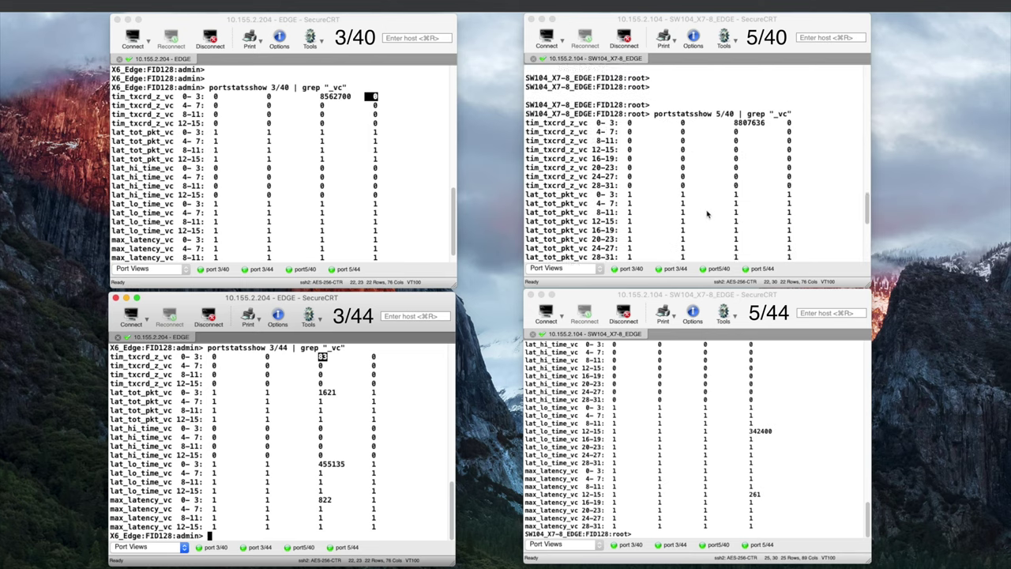
{"action": "scroll", "coordinate": [677, 126], "scroll_direction": "up", "scroll_amount": 1}
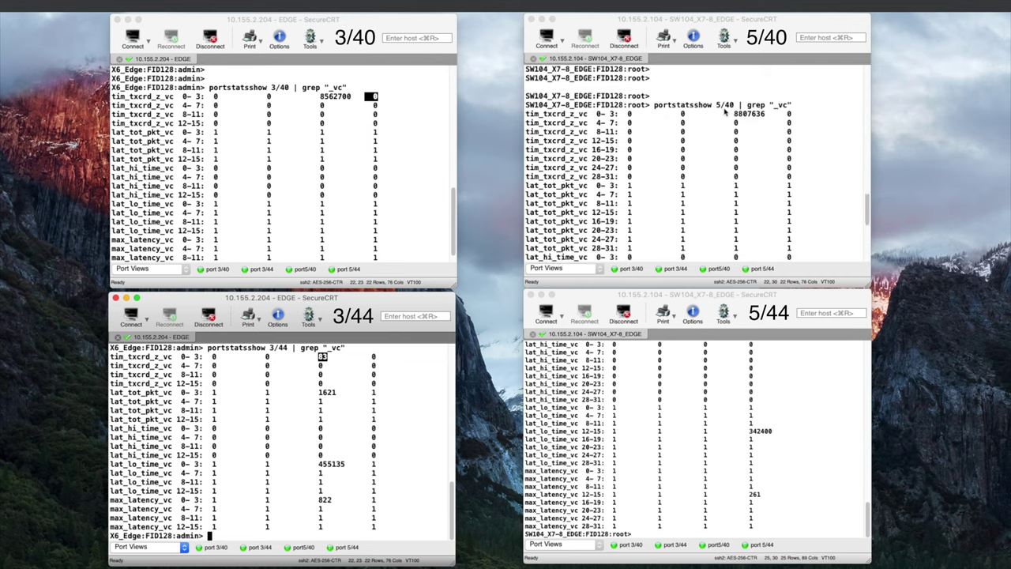
{"action": "left_click_drag", "start_coordinate": [732, 114], "coordinate": [764, 116]}
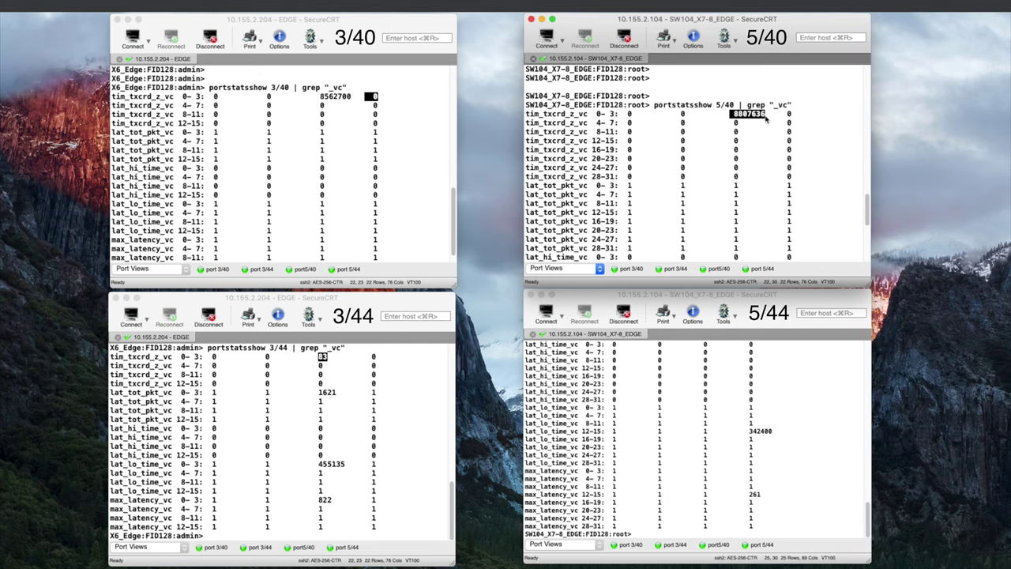
{"action": "scroll", "coordinate": [765, 120], "scroll_direction": "down", "scroll_amount": 1}
{"action": "key", "text": "super+grave"}
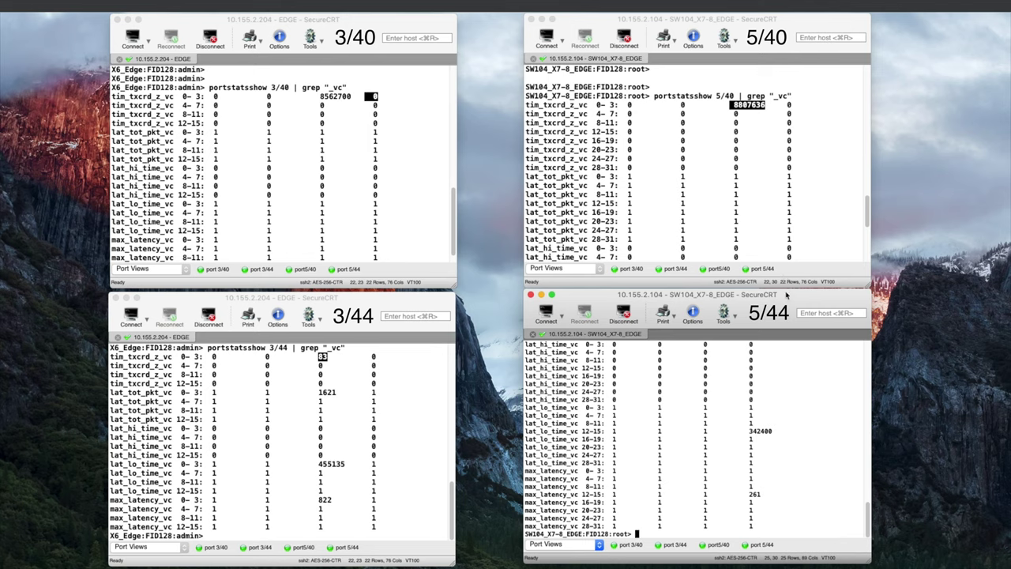
{"action": "scroll", "coordinate": [773, 385], "scroll_direction": "up", "scroll_amount": 1}
{"action": "scroll", "coordinate": [773, 385], "scroll_direction": "up", "scroll_amount": 9}
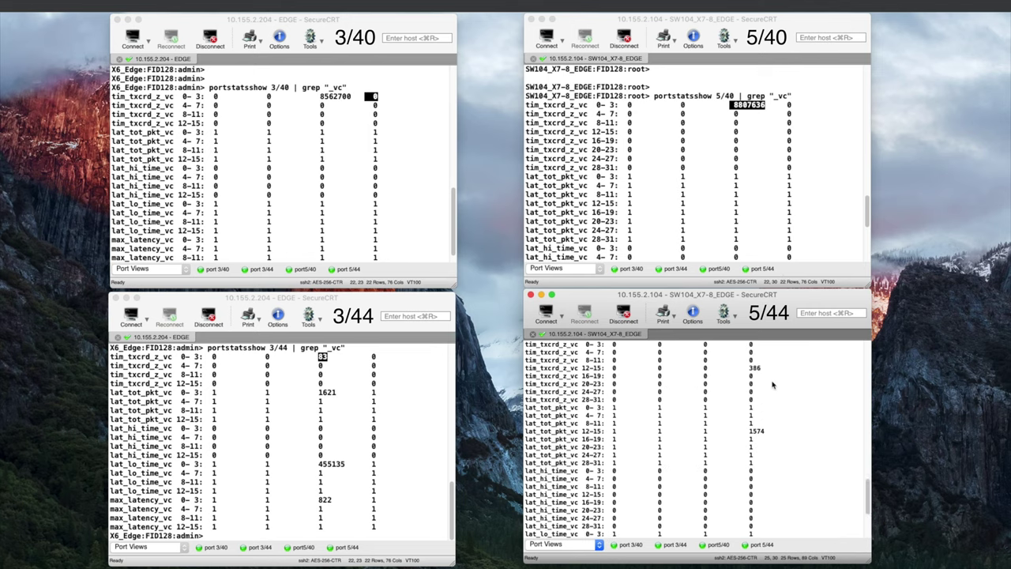
{"action": "scroll", "coordinate": [773, 386], "scroll_direction": "down", "scroll_amount": 1}
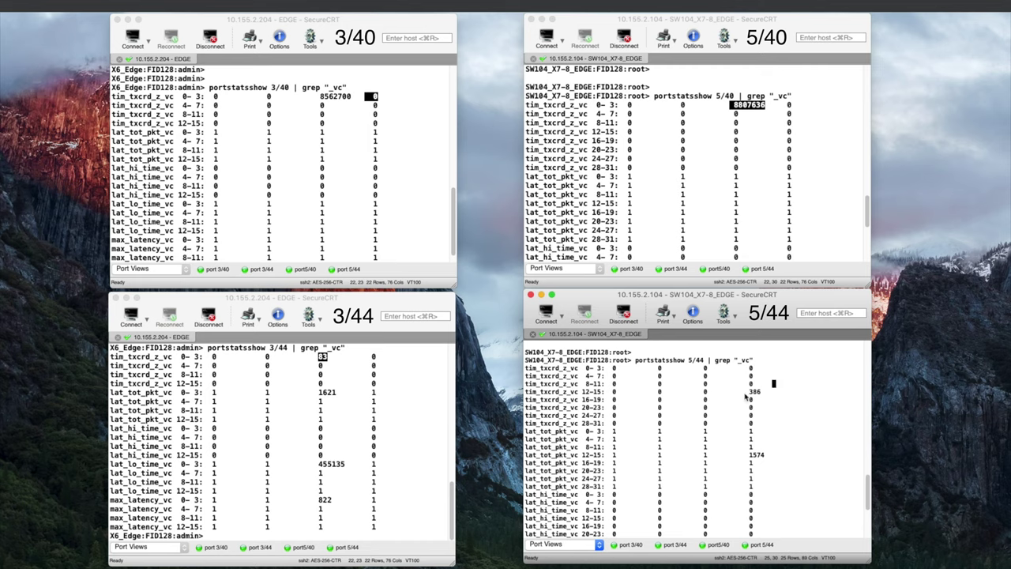
{"action": "left_click_drag", "start_coordinate": [745, 395], "coordinate": [768, 397]}
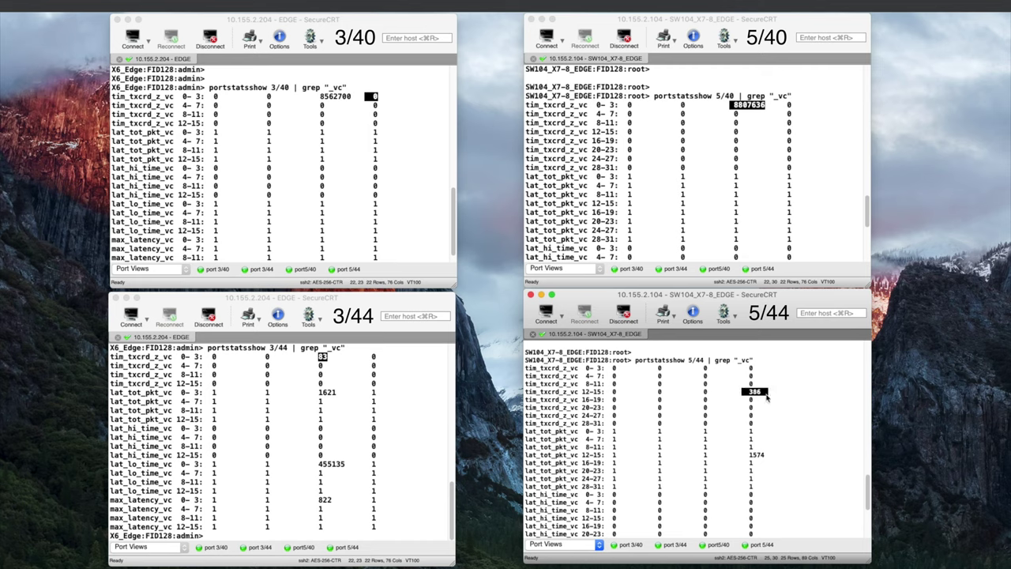